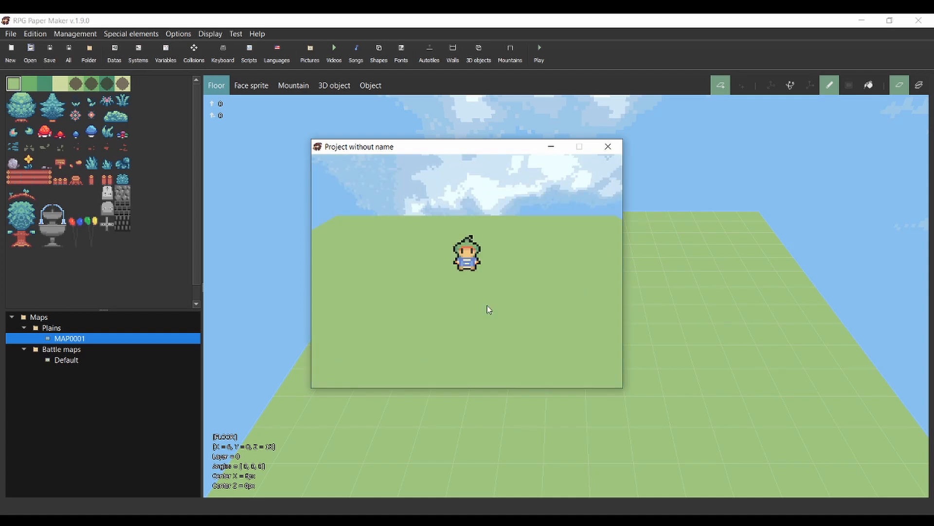
Open the main menu in the test game, and inspect the Hero model's MouseDown event reactions.
key("Escape")
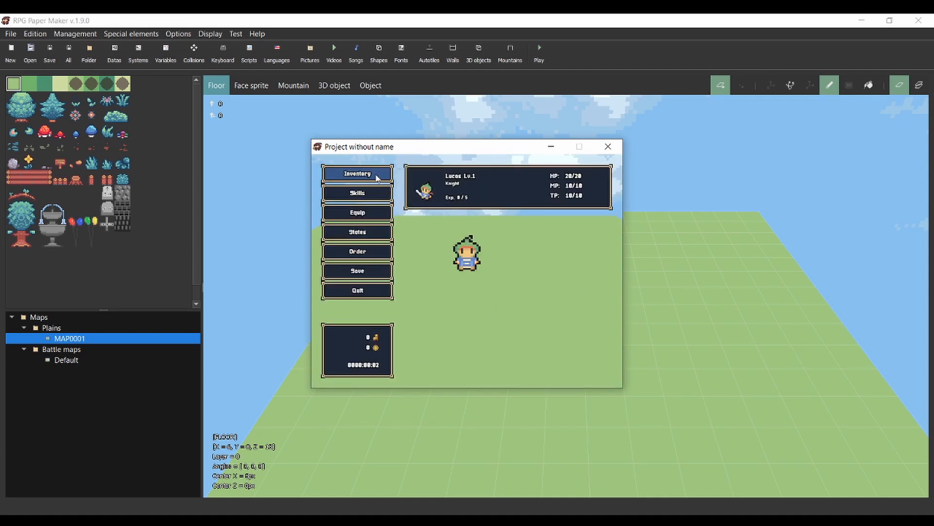
scroll(601, 240, "down", 3)
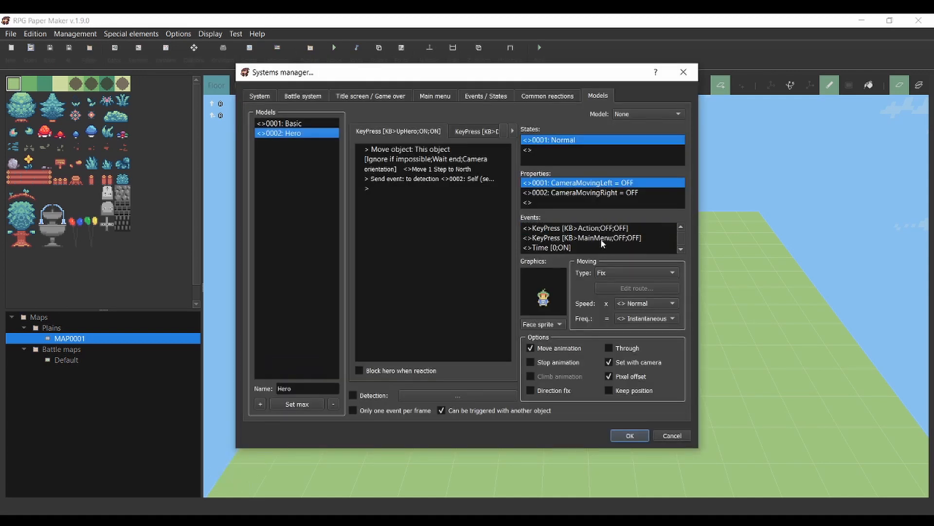
double_click(600, 238)
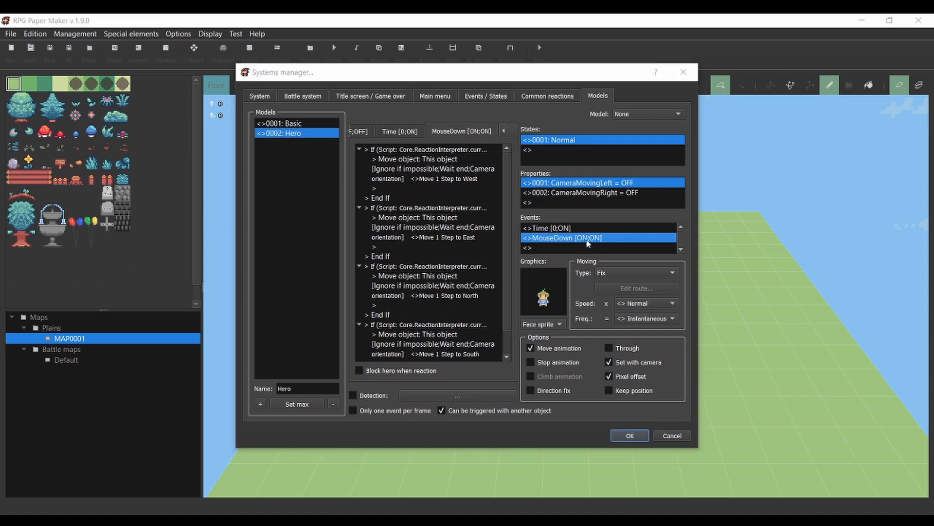
left_click(469, 214)
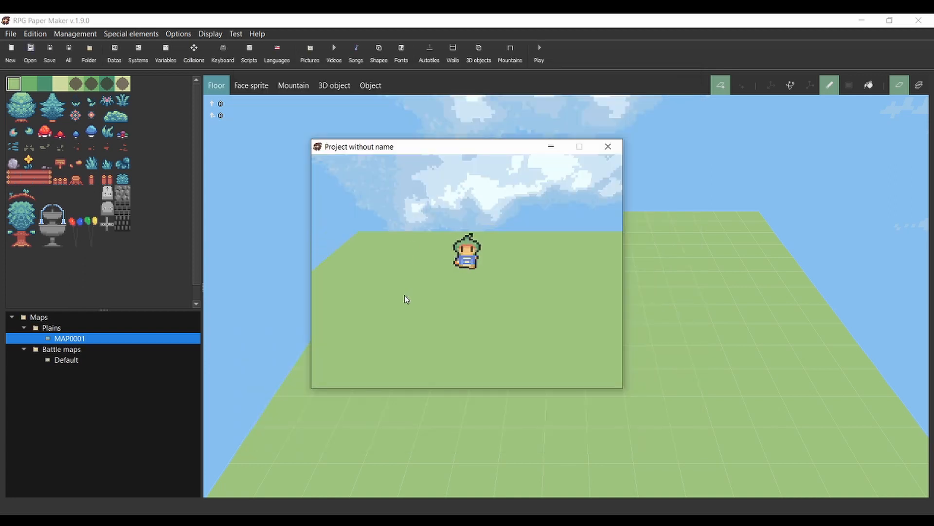
Walk the hero north in the test game, then close the game and open the systems manager.
key("Up")
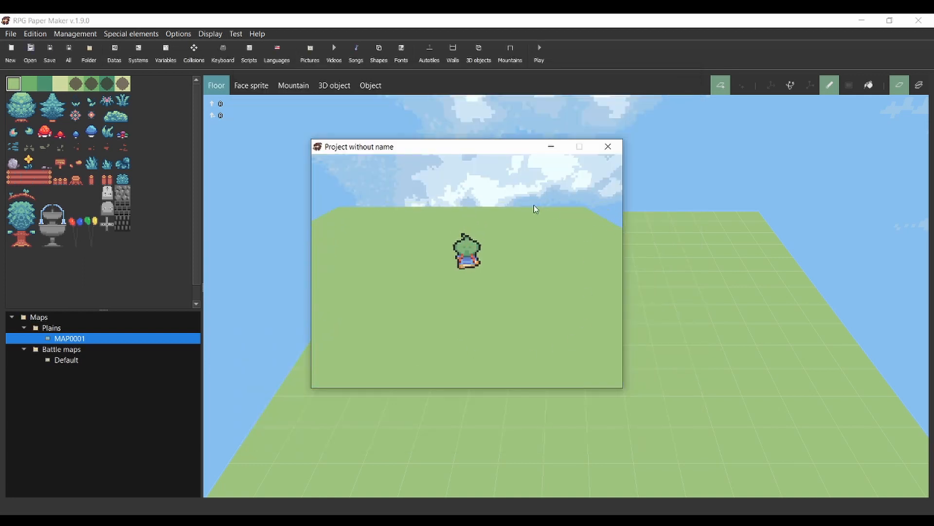
left_click(607, 146)
left_click(142, 53)
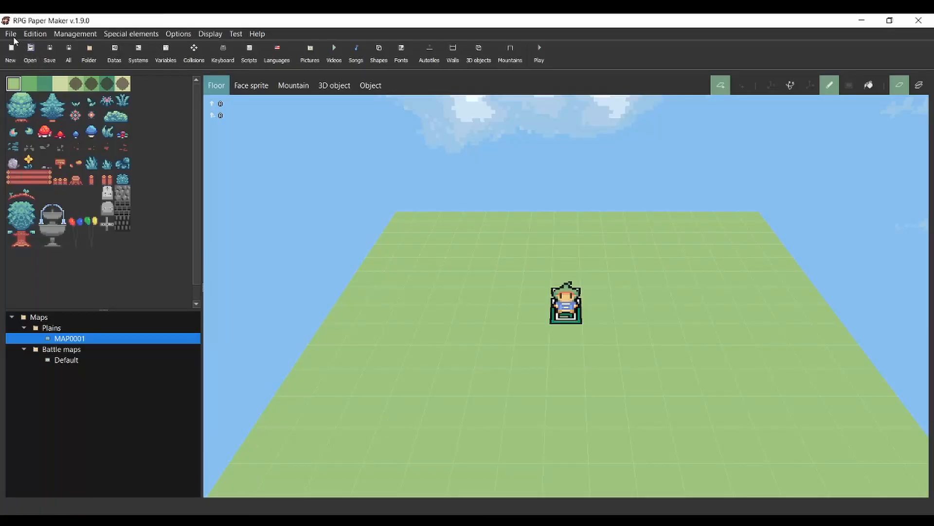
Open the standalone export settings and choose deployment for web browser.
left_click(11, 34)
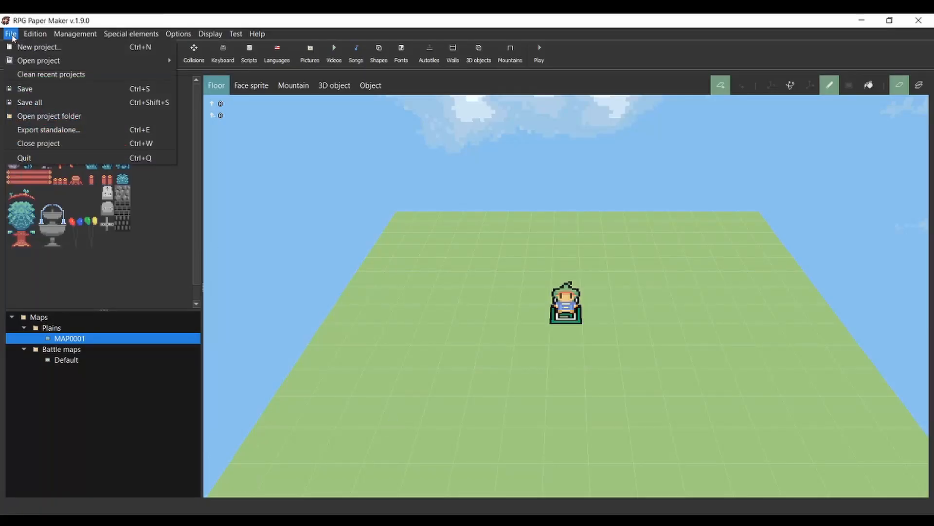
left_click(59, 130)
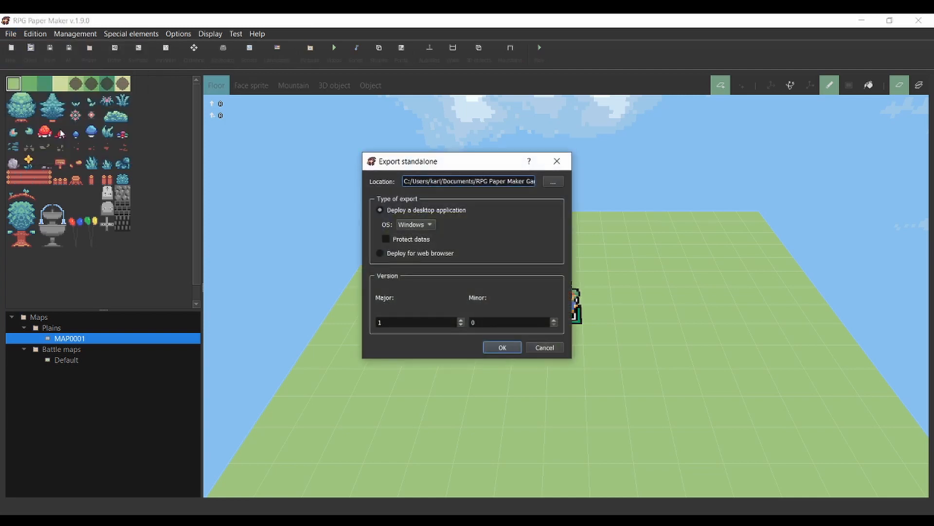
left_click(448, 253)
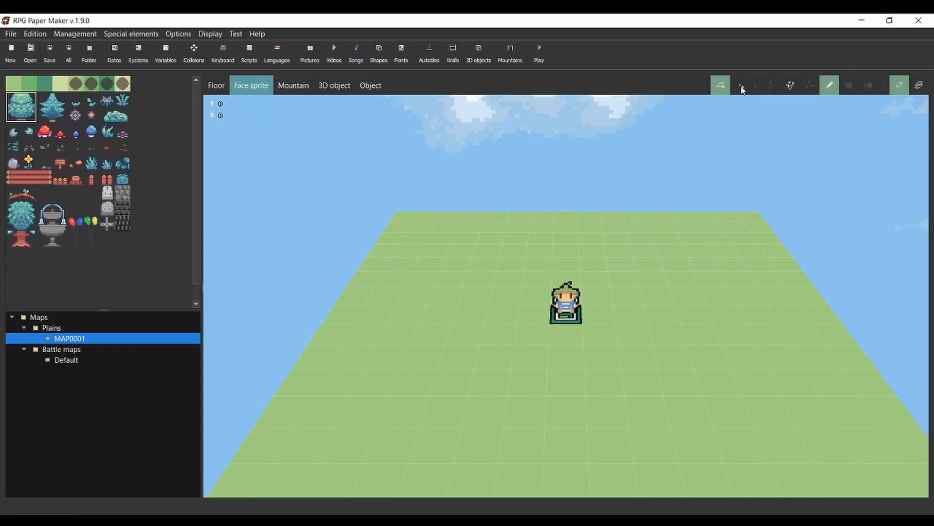
Switch map placement to pixel mode and include the Chest in the tileset's 3D objects list.
left_click(741, 86)
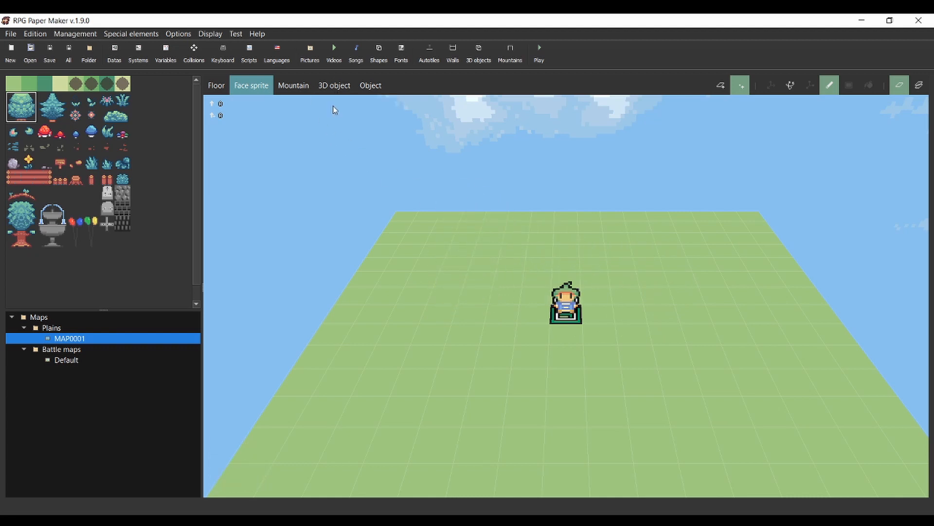
left_click(334, 85)
left_click(156, 81)
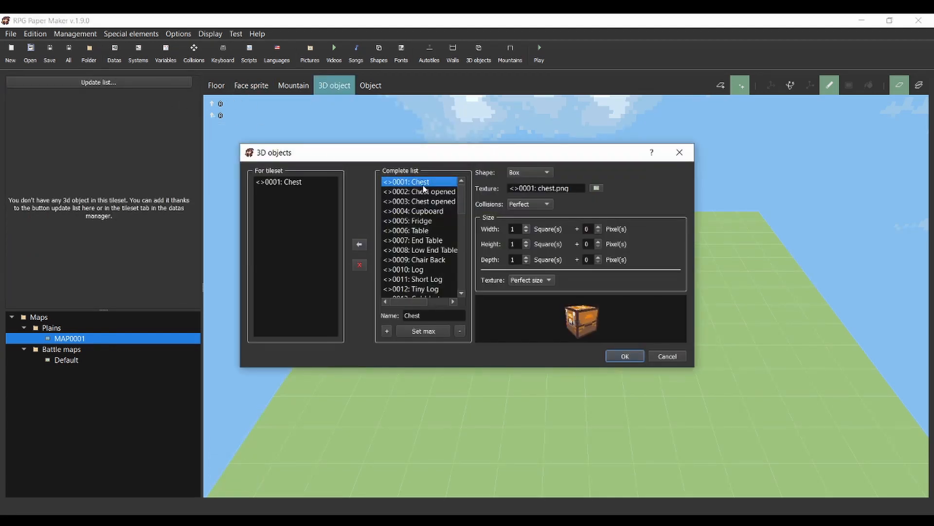
left_click(625, 356)
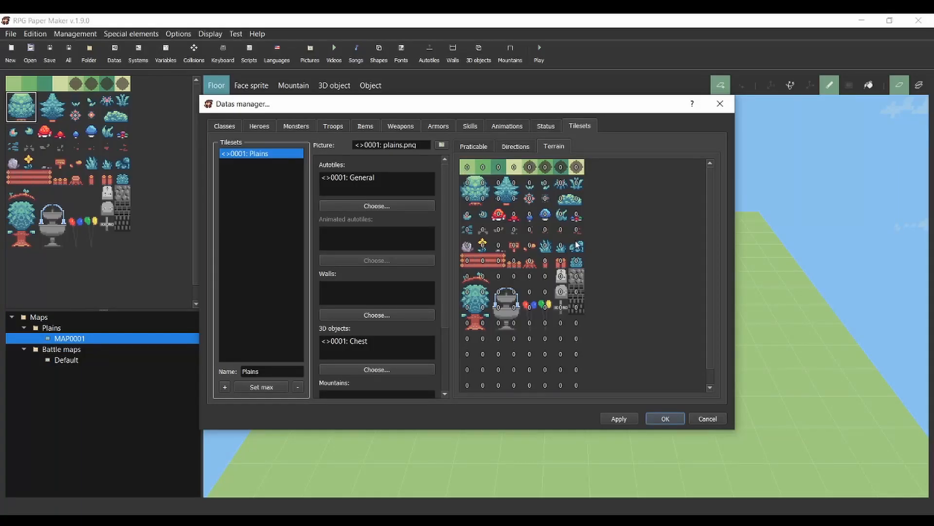
Close the datas manager without saving and view the battle settings in MAP0001's map properties.
left_click(708, 418)
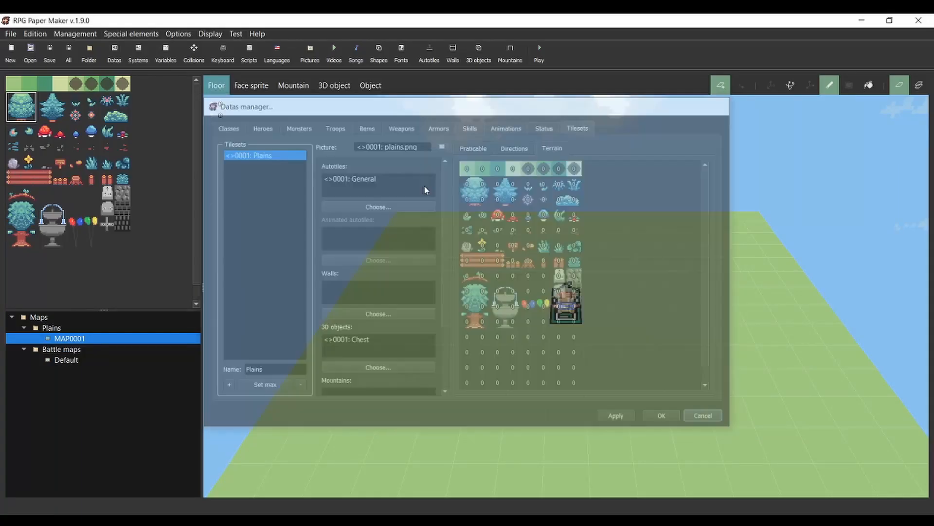
right_click(166, 335)
left_click(195, 339)
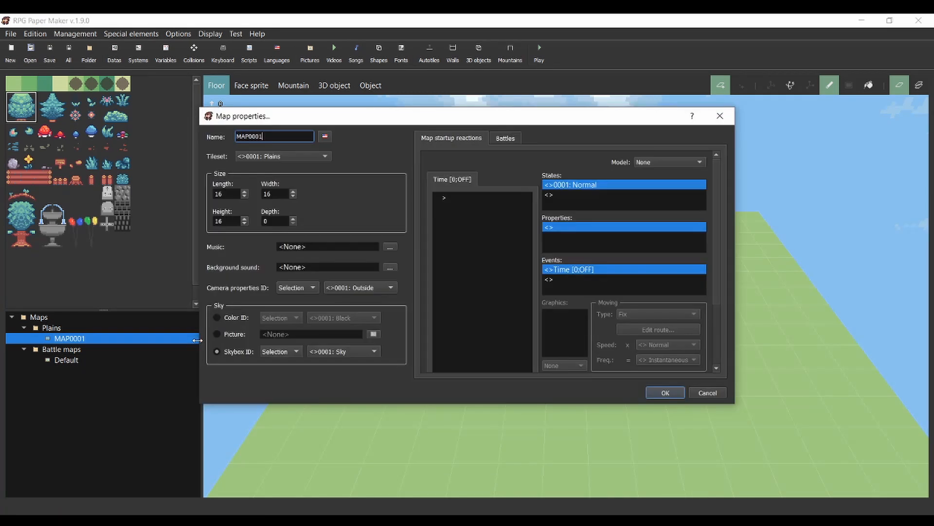
left_click(506, 139)
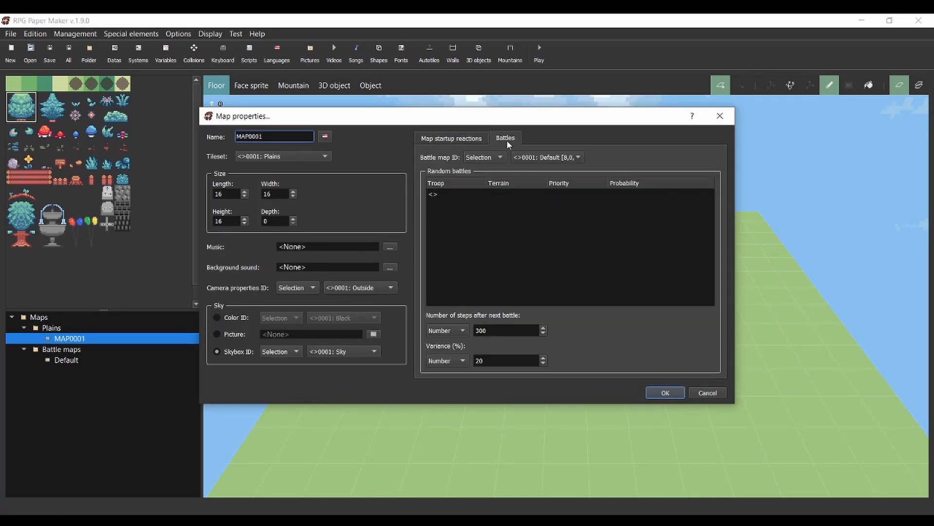
View the terrain options of a new random battle, then cancel out of the map properties.
double_click(499, 193)
left_click(399, 265)
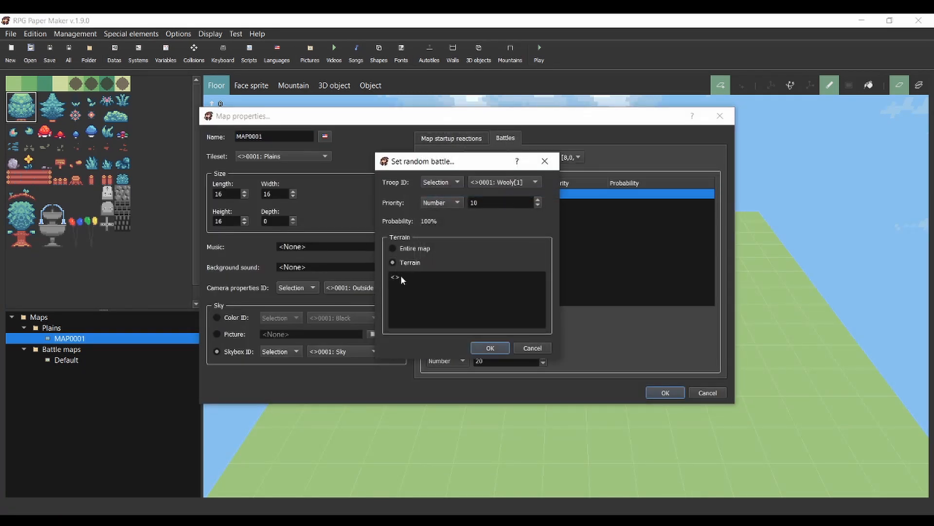
double_click(401, 278)
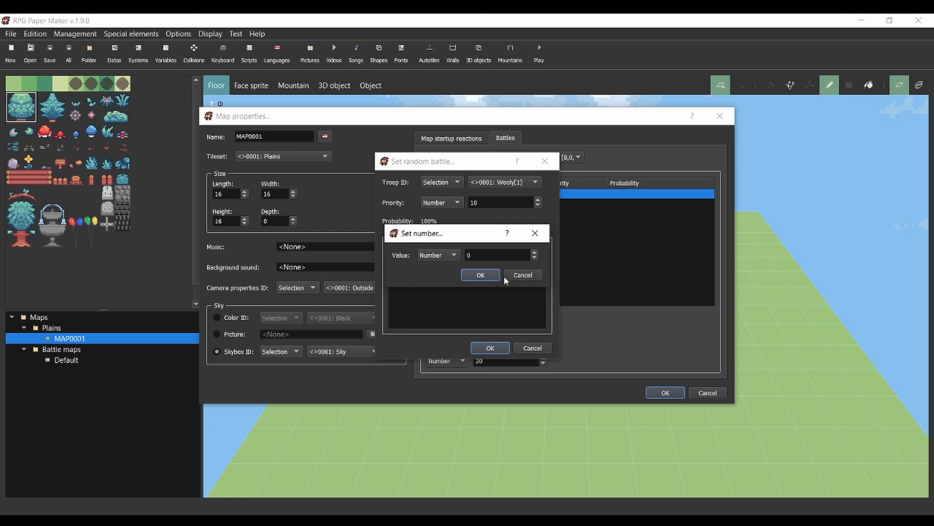
left_click(522, 275)
left_click(542, 349)
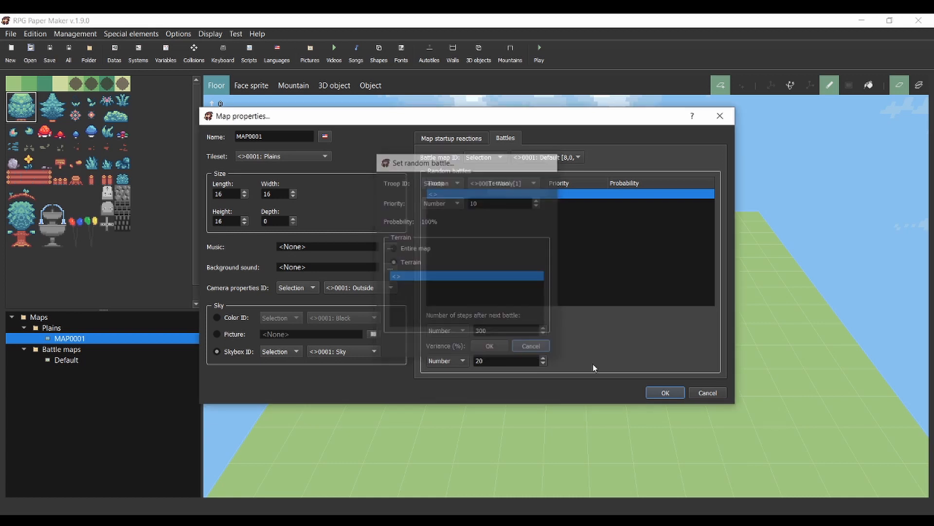
left_click(705, 392)
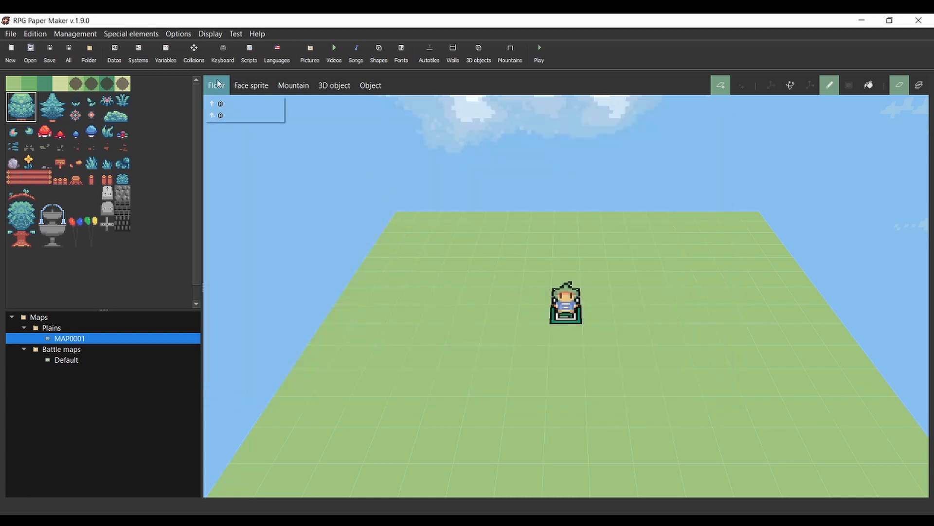
Create a new object on the map and start adding a command to its Hero action event.
left_click(349, 86)
left_click(370, 85)
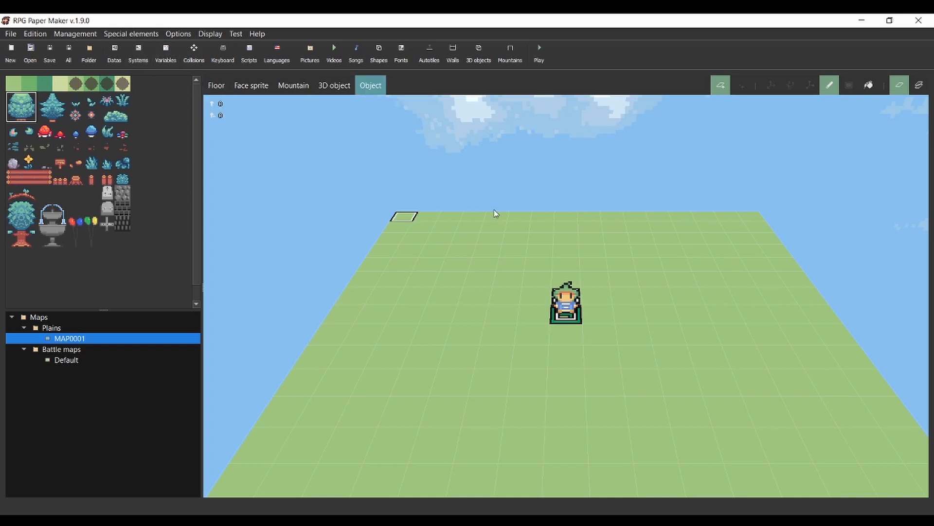
left_click(565, 265)
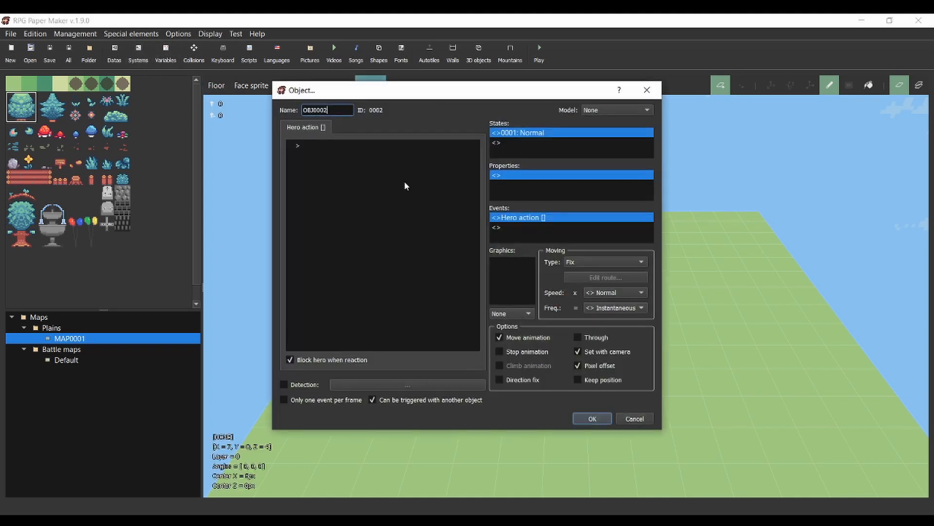
double_click(379, 144)
Set up a Change variables command that takes the Terrain characteristic of this object as its value.
left_click(454, 133)
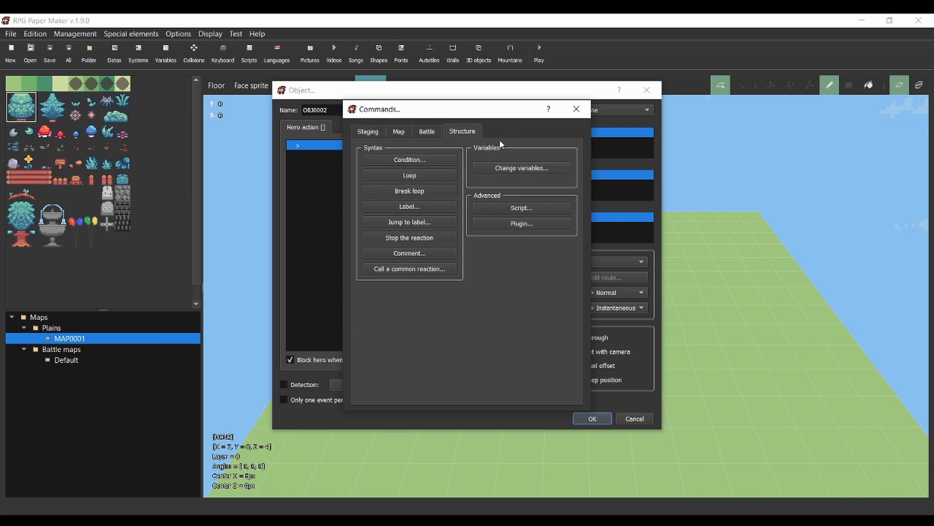
left_click(545, 165)
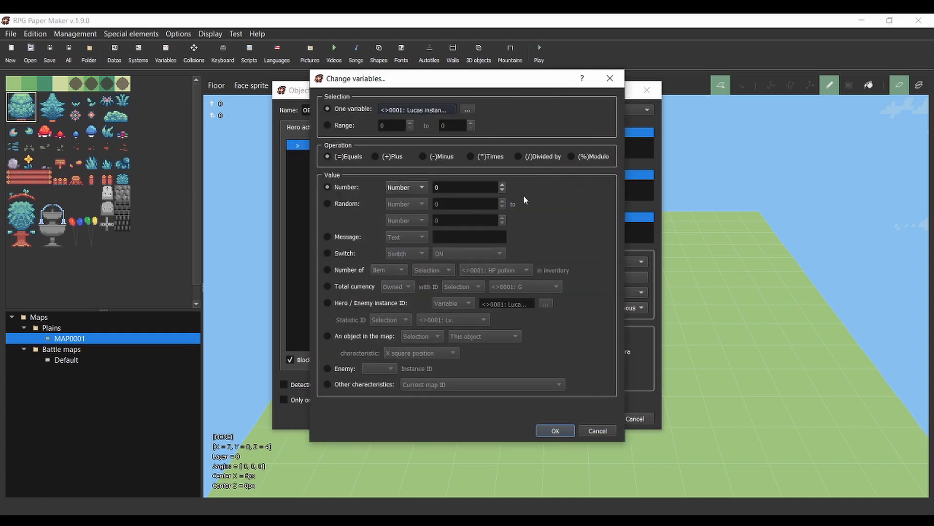
left_click(382, 336)
left_click(438, 353)
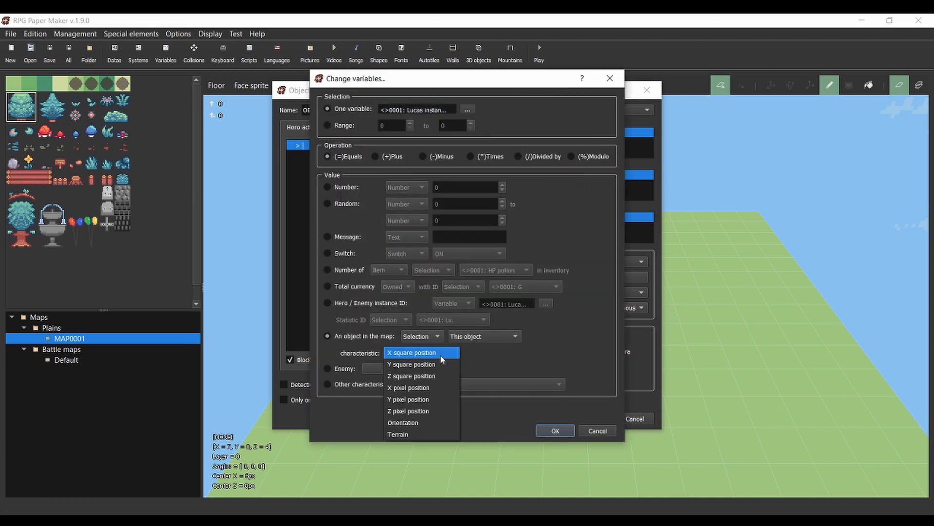
left_click(418, 434)
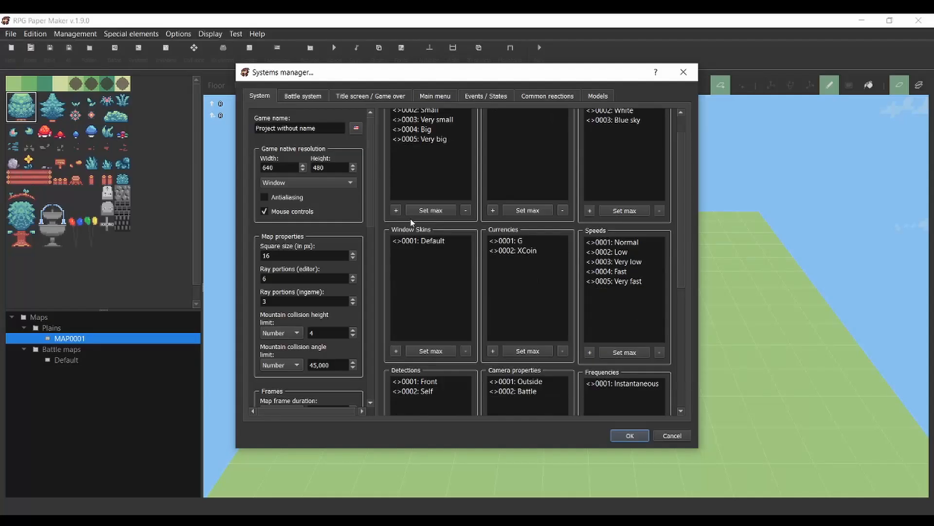
Open the Front detection from the system settings and preview its box placement by square.
scroll(446, 306, "down", 2)
left_click(440, 324)
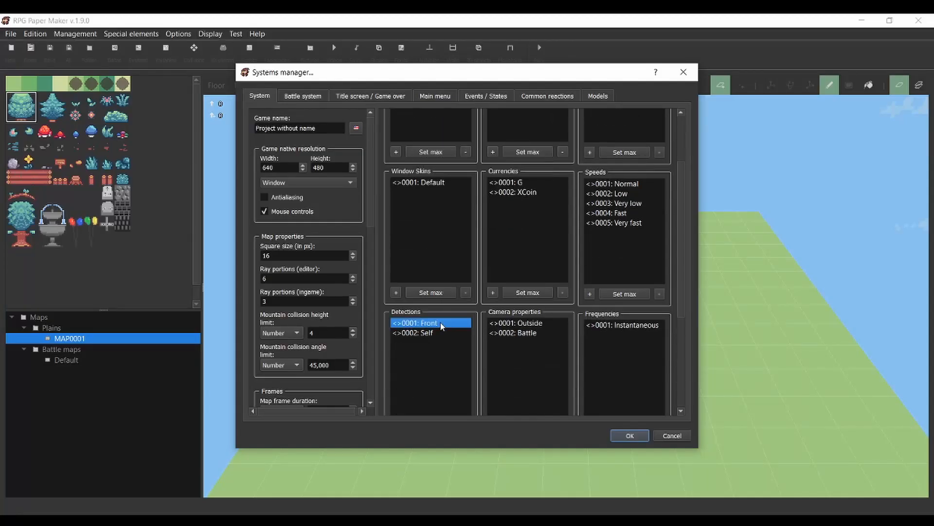
double_click(441, 324)
scroll(487, 238, "up", 5)
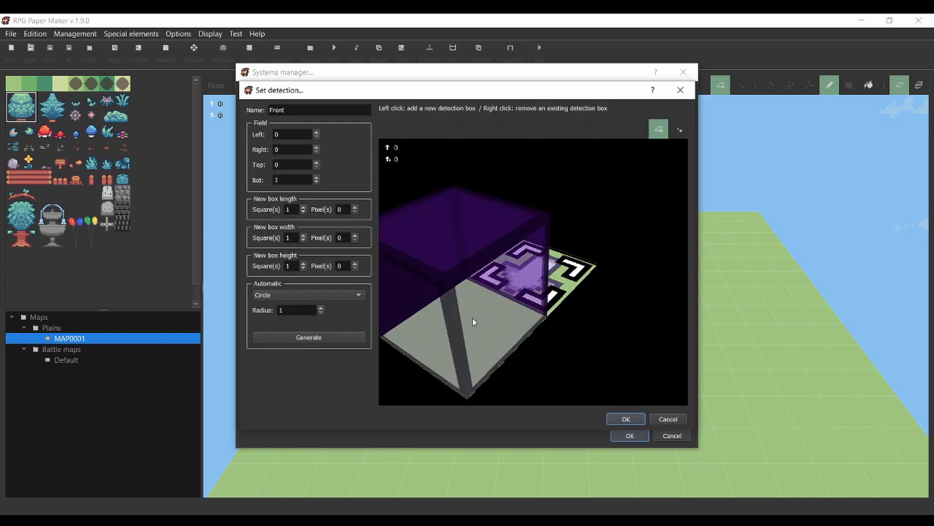
scroll(472, 317, "down", 5)
Switch the Front detection editor to pixel placement and preview the box from the 3D view.
left_click(678, 129)
scroll(440, 265, "up", 5)
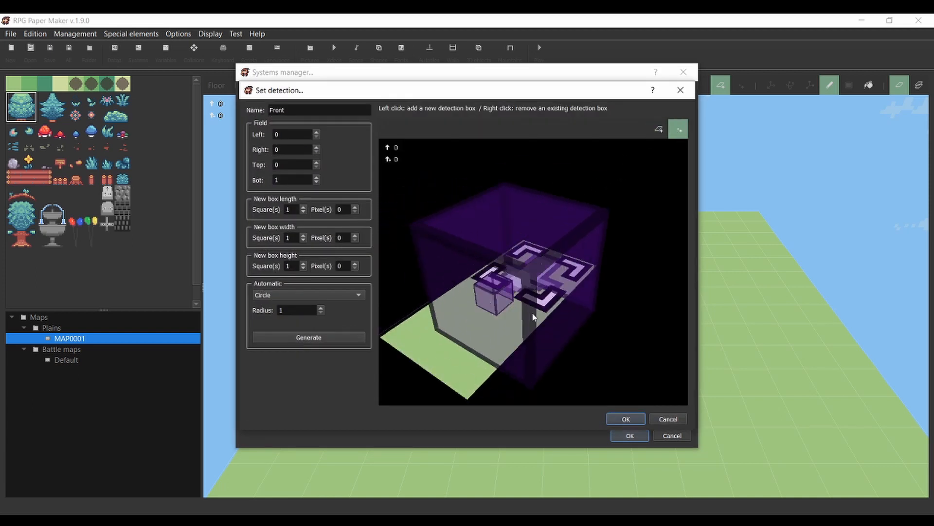
middle_click_drag(533, 315, 459, 354)
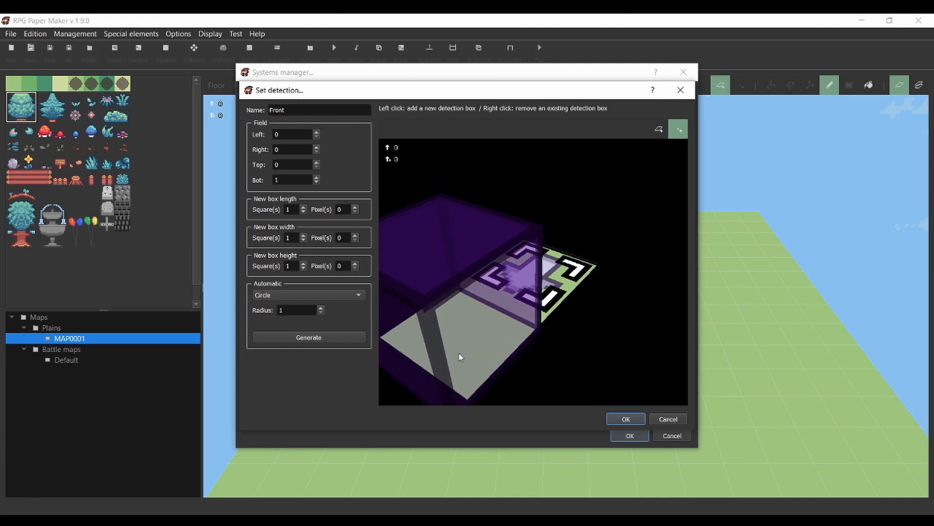
View the settings of the initial party member Lucas and cancel without changes.
scroll(472, 365, "down", 5)
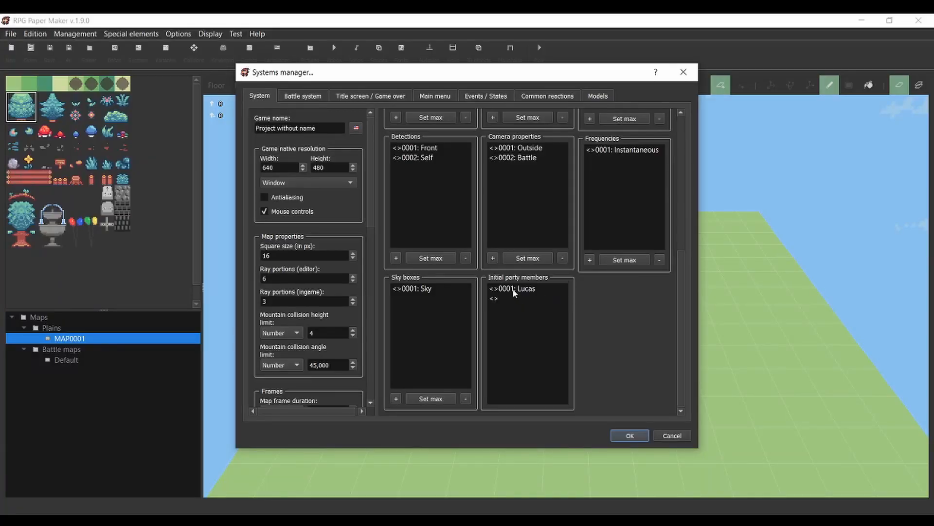
double_click(514, 290)
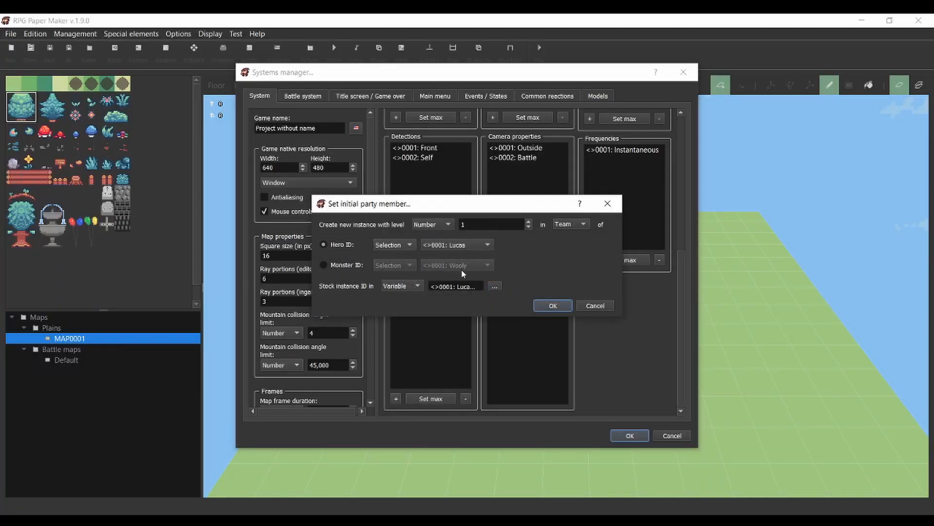
left_click(603, 306)
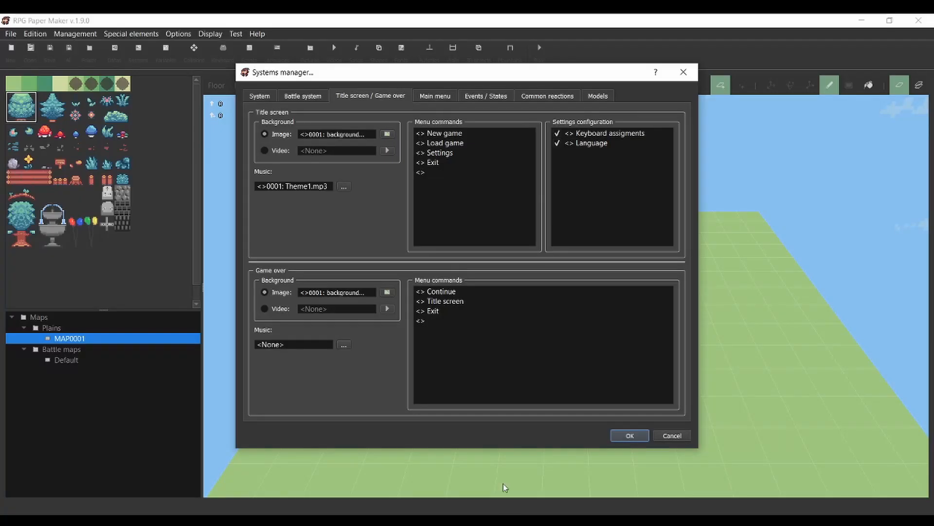
Review the command types for the Continue entry of the game over menu, choosing Continue.
left_click(451, 292)
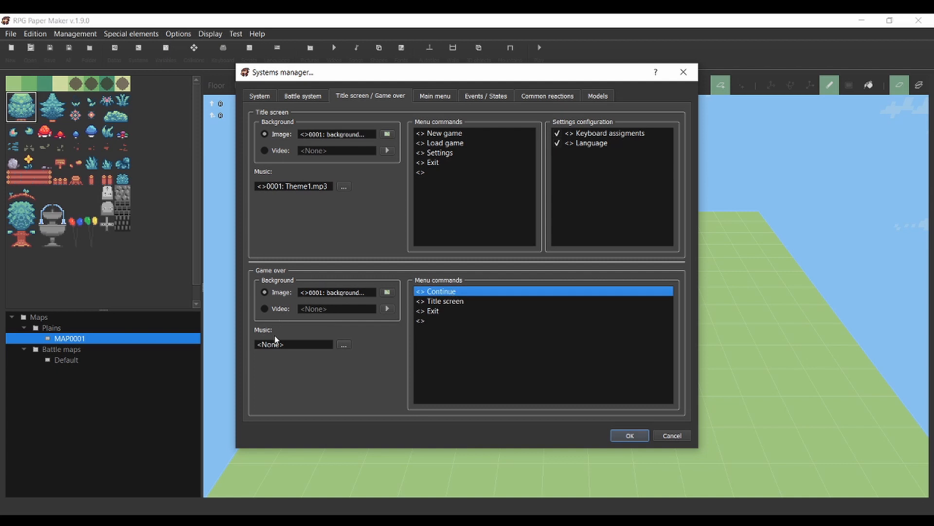
double_click(457, 293)
left_click(491, 226)
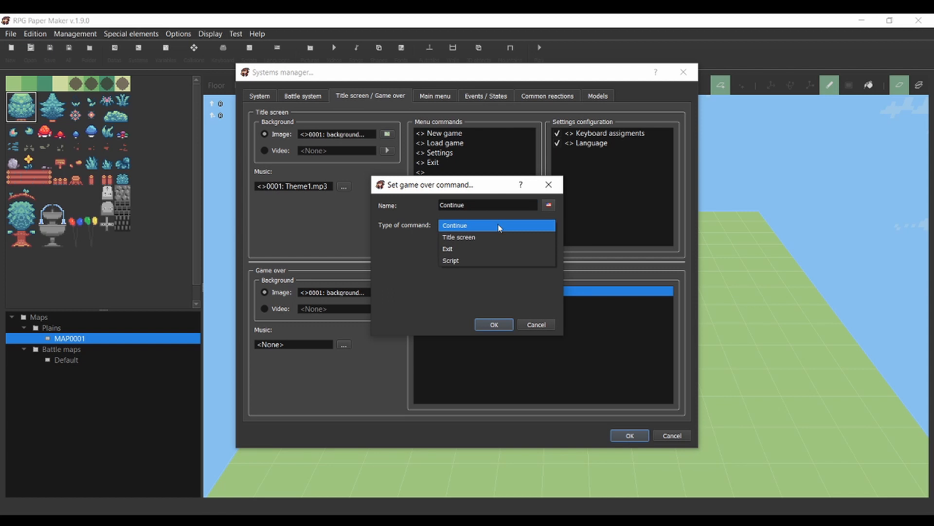
left_click(498, 225)
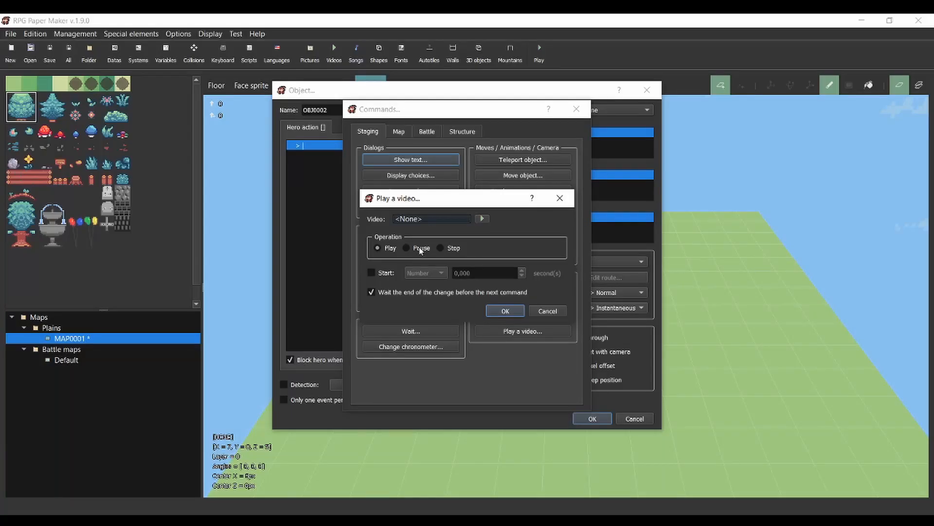
Review the Play a video command's Pause and Play operations and its video selection, then cancel the selection.
left_click(420, 249)
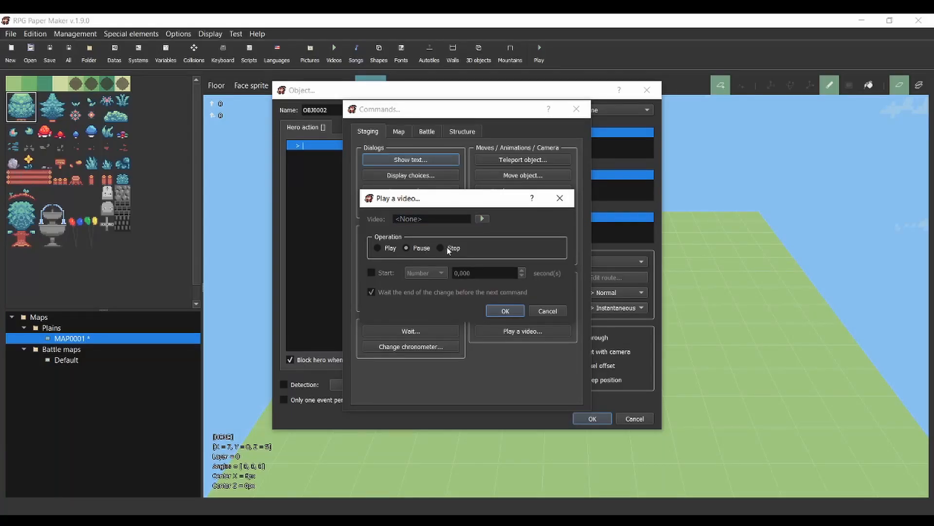
left_click(387, 251)
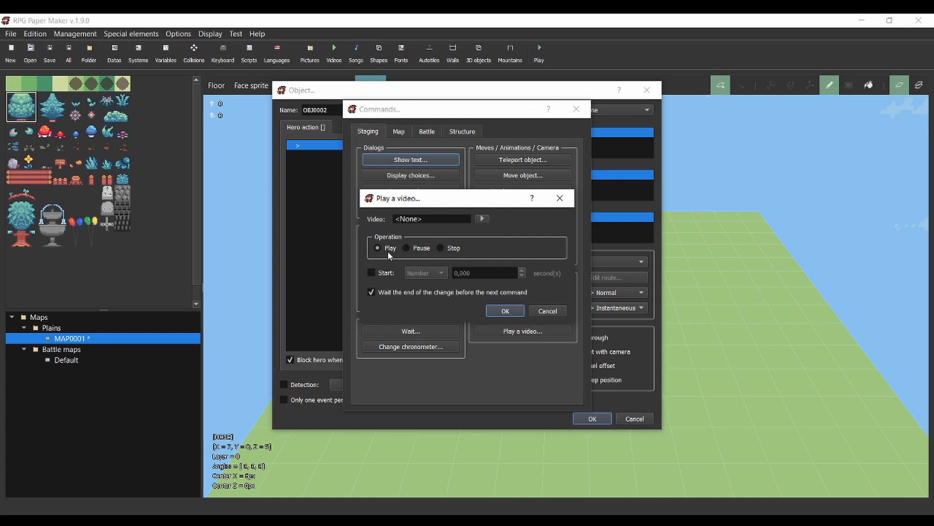
left_click(482, 219)
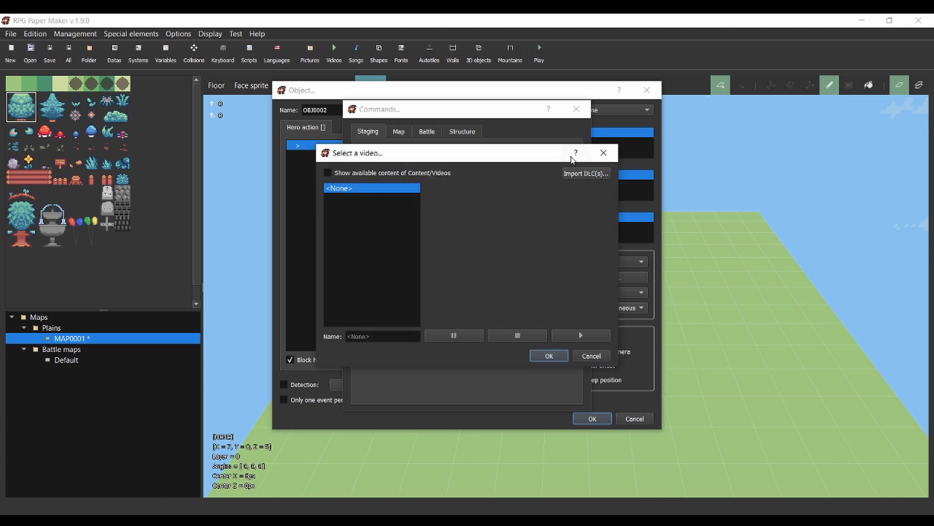
left_click(592, 355)
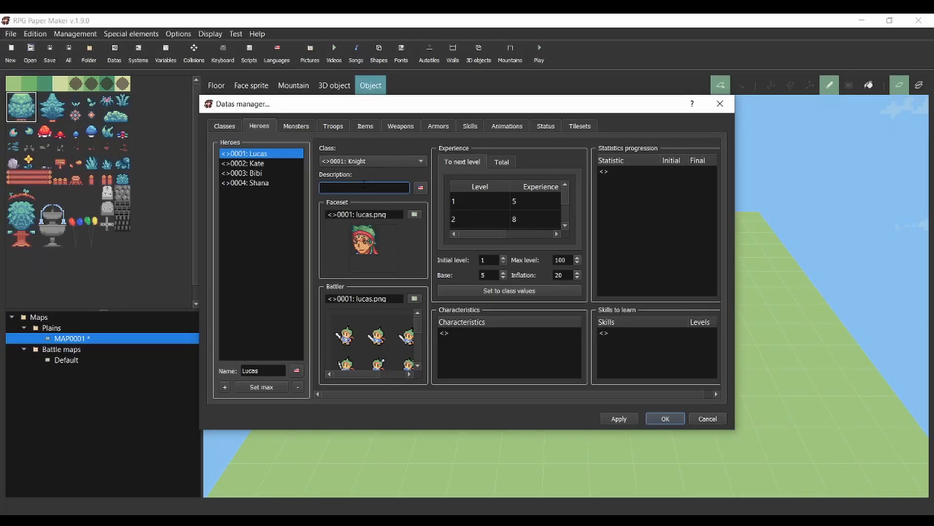
Enter "My description" as hero Lucas's description and check it on the States screen of the running game.
type("My descrip")
type("tion")
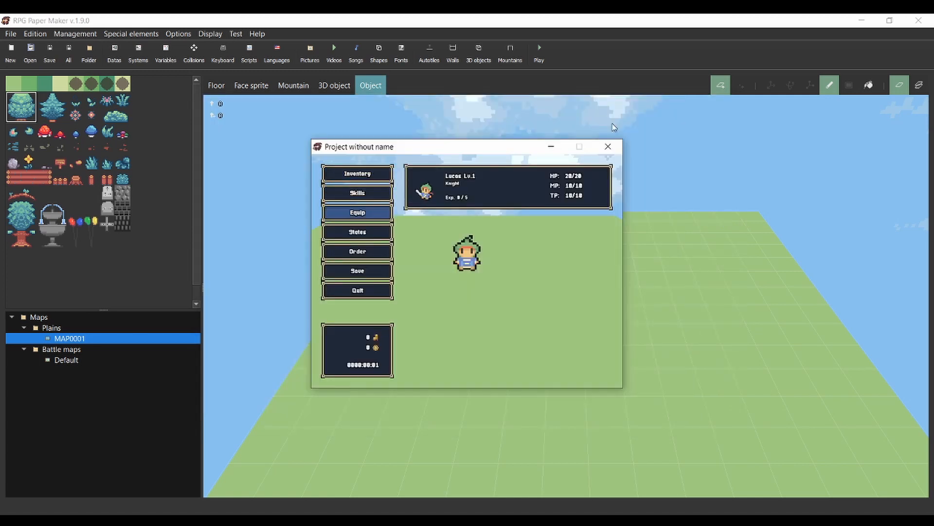
key("Down")
key("Return")
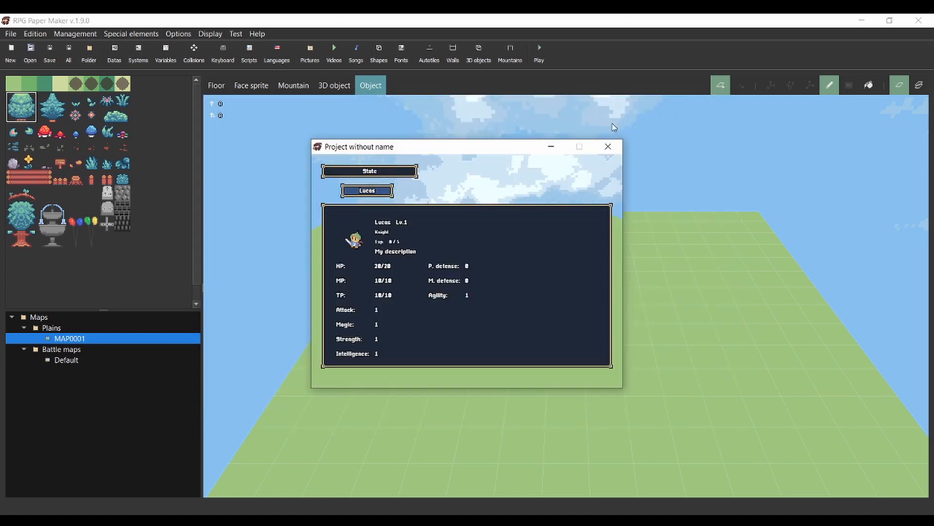
key("Escape")
key("Up")
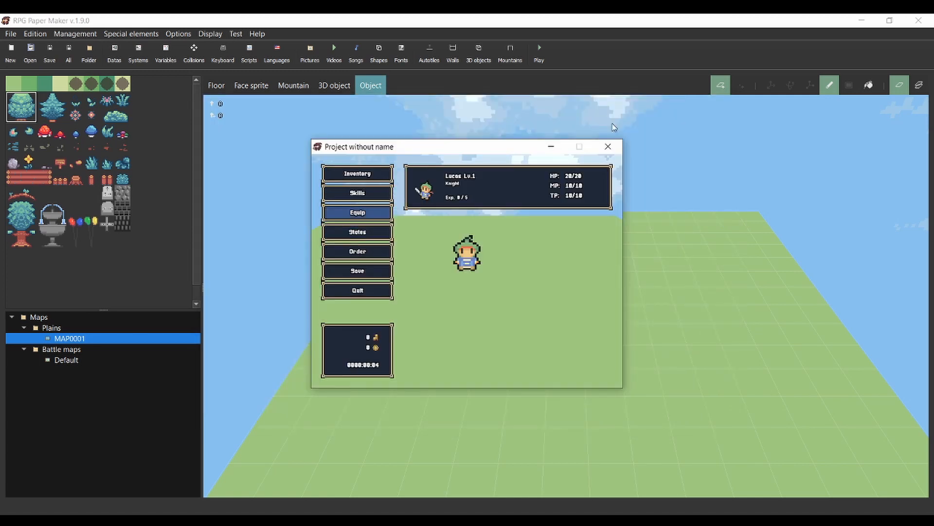
key("Up")
key("Up")
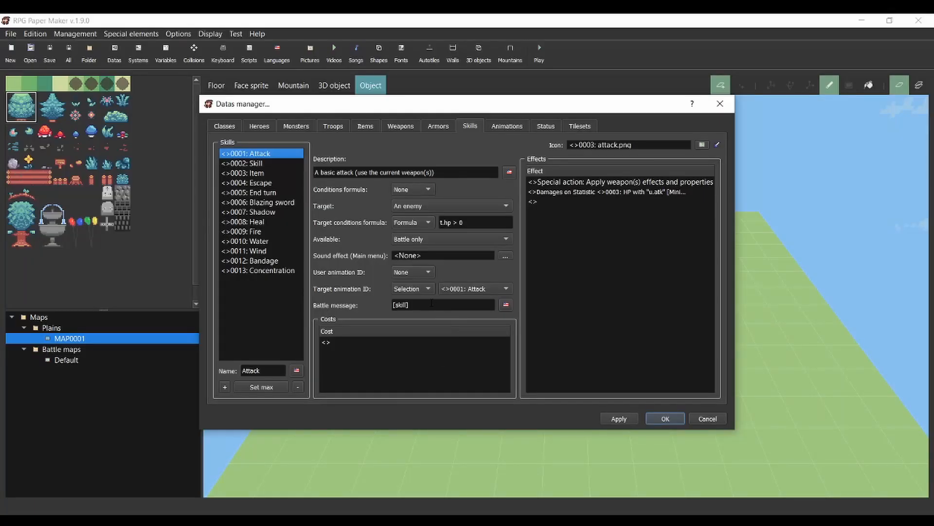
Set the Attack skill's battle message to "[skill] used!" and save the data changes.
left_click(431, 304)
type("used!")
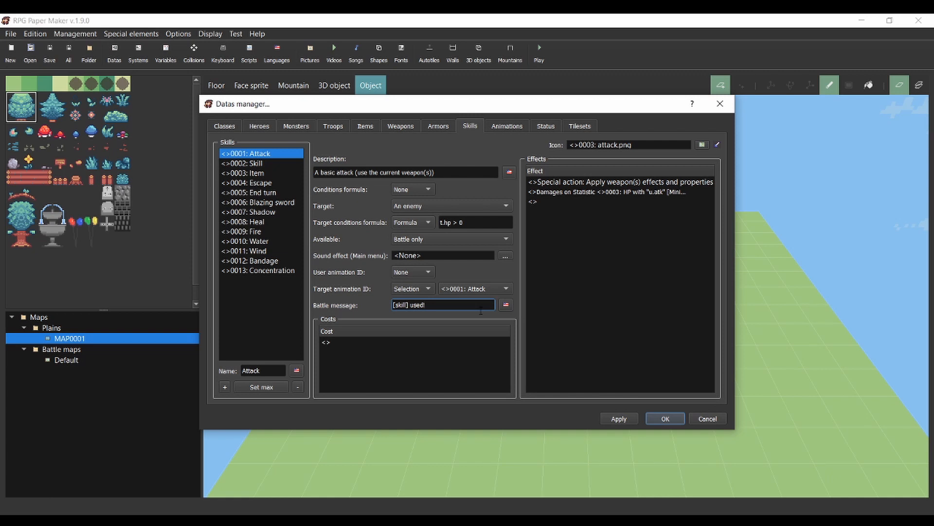
left_click(670, 422)
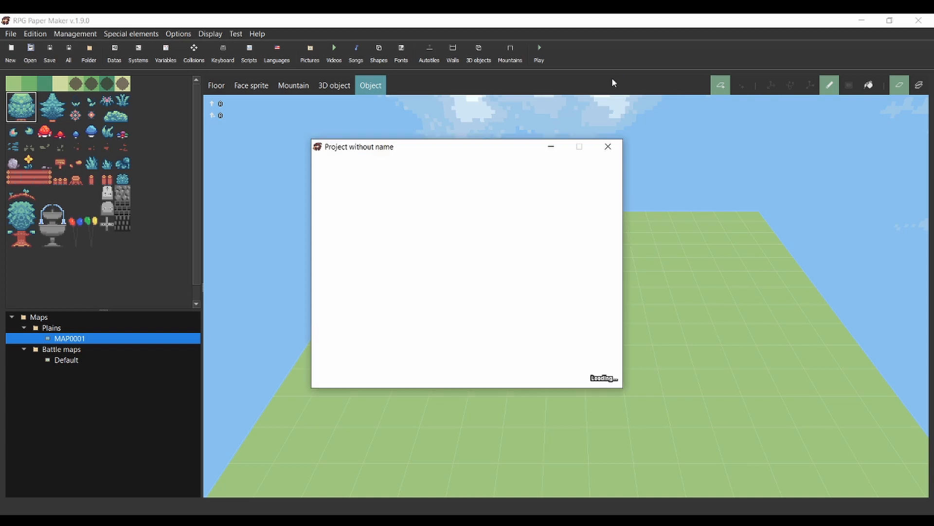
Start the battle from the object on the game's map and choose Lucas as the ally to act.
key("Return")
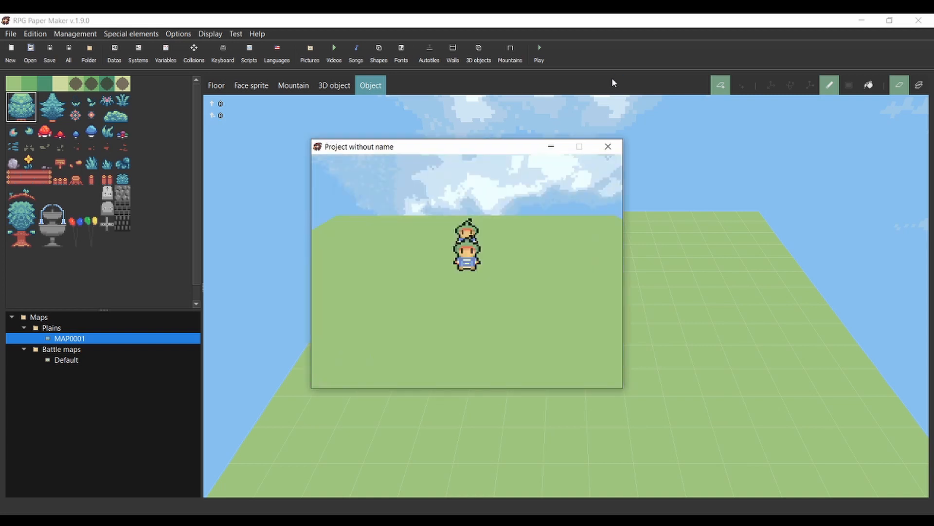
key("Return")
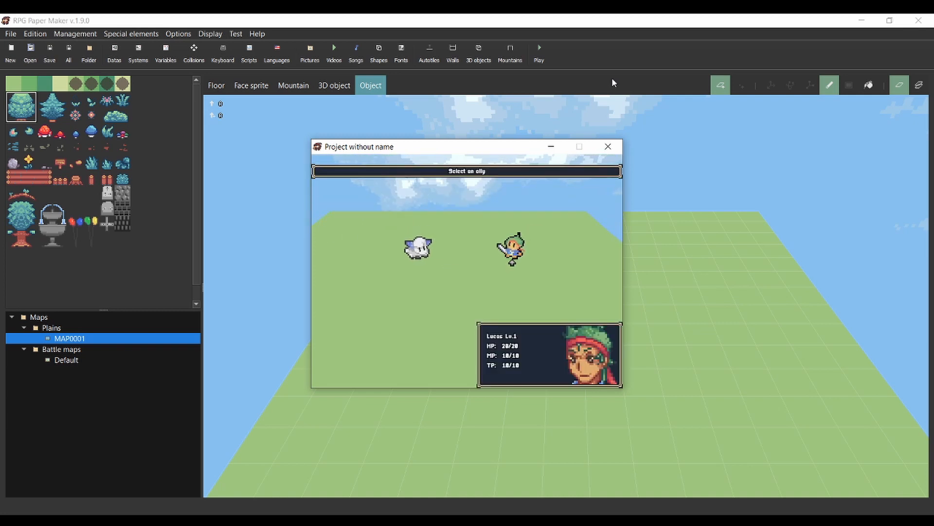
key("Return")
key("Return")
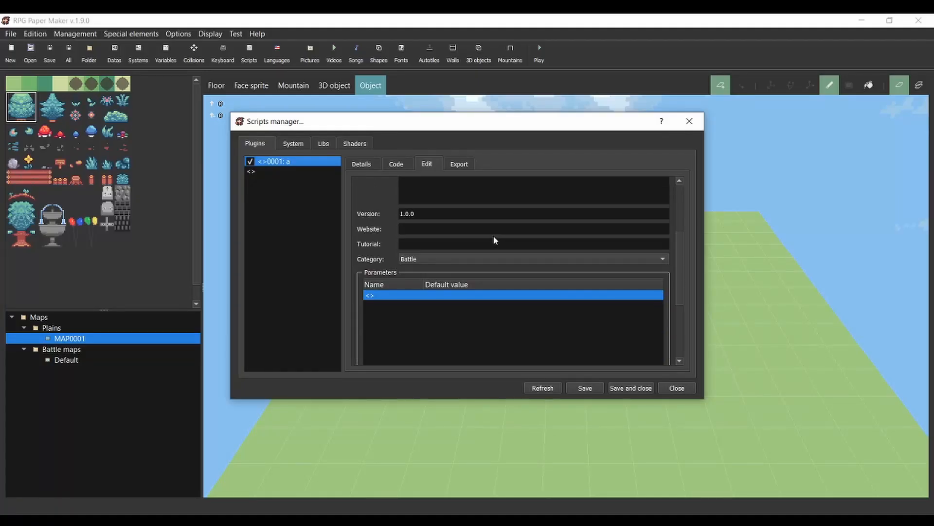
Review the default value types offered for a new parameter of plugin a, then cancel the parameter.
scroll(434, 254, "down", 3)
double_click(394, 208)
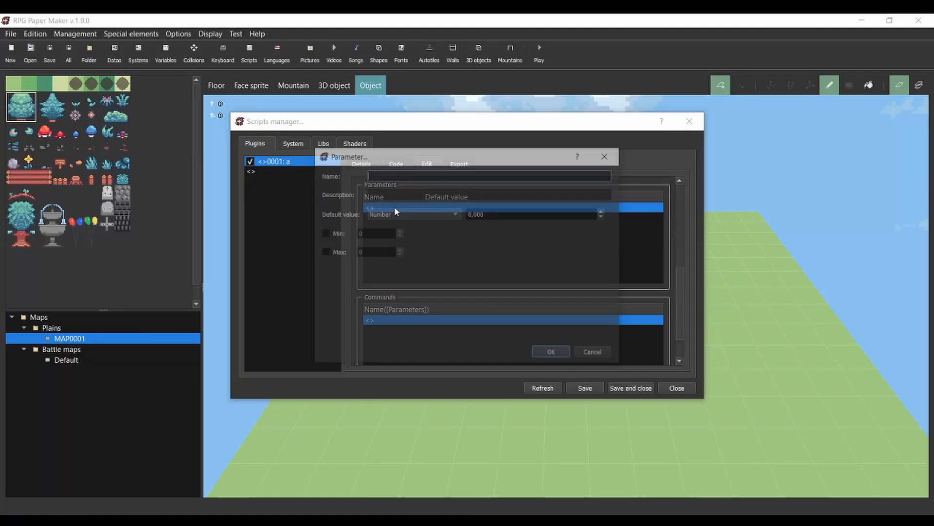
left_click(394, 213)
scroll(430, 272, "down", 10)
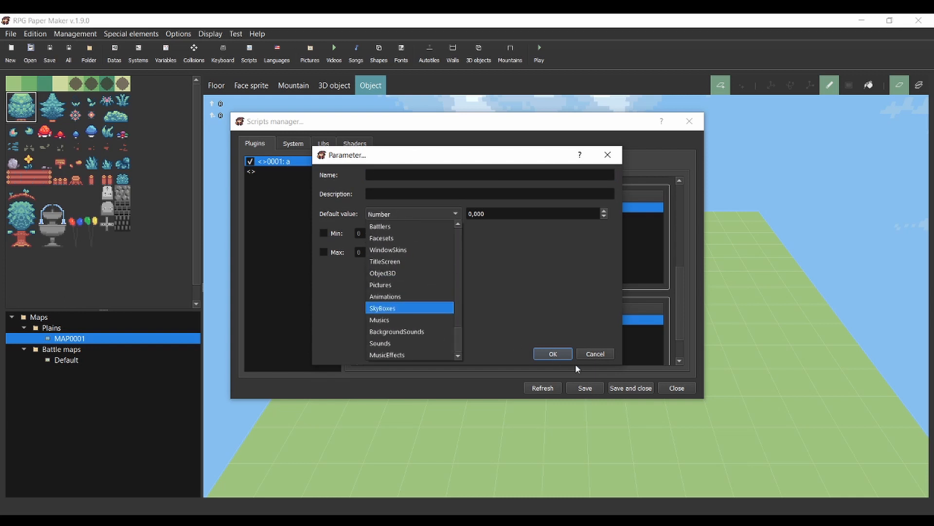
left_click(595, 354)
left_click(578, 345)
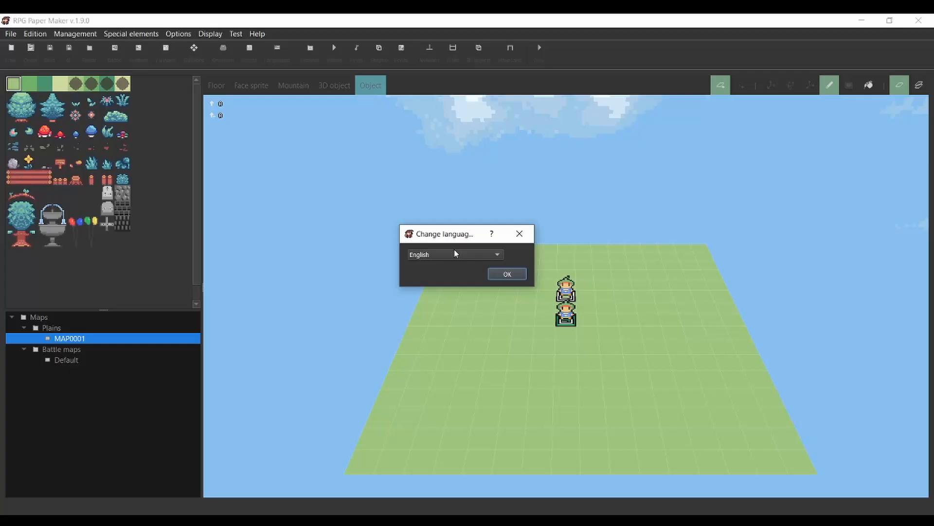
Review the interface languages offered for the editor.
left_click(454, 249)
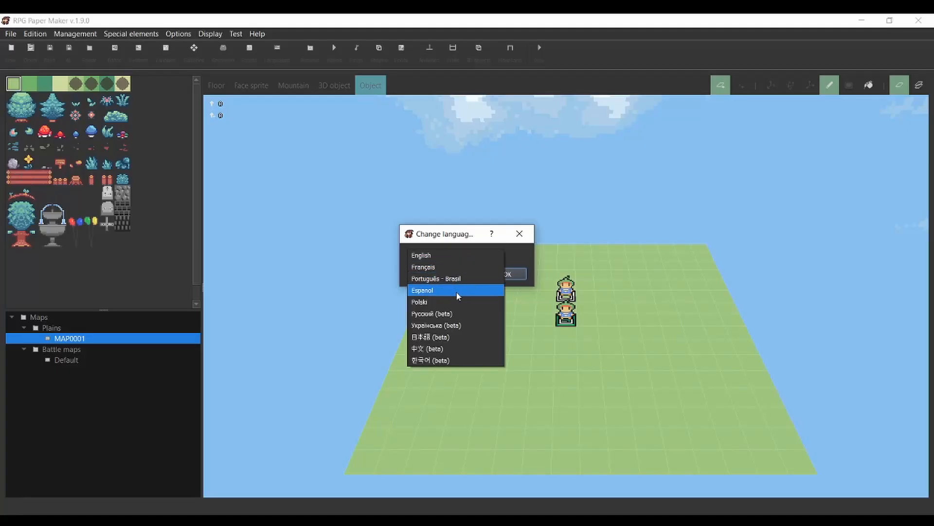
left_click(456, 329)
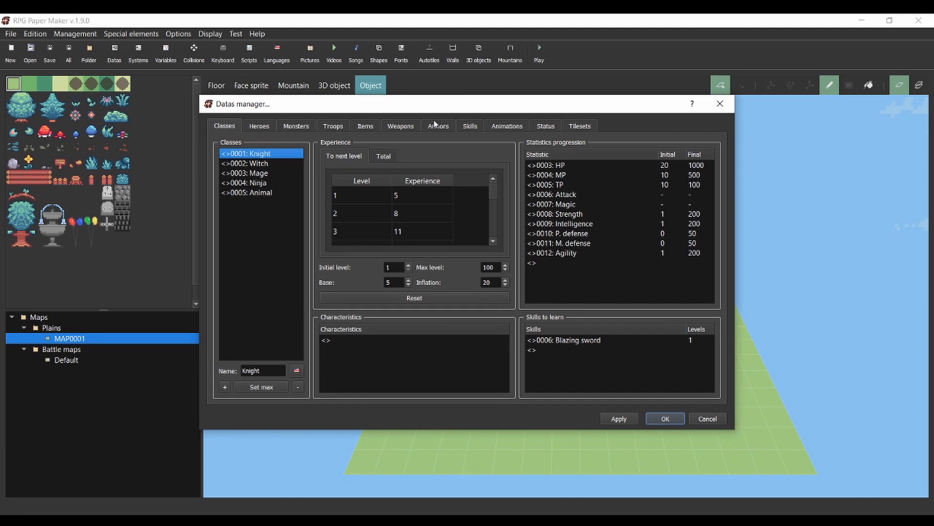
Show the troop definitions in the data manager.
left_click(332, 126)
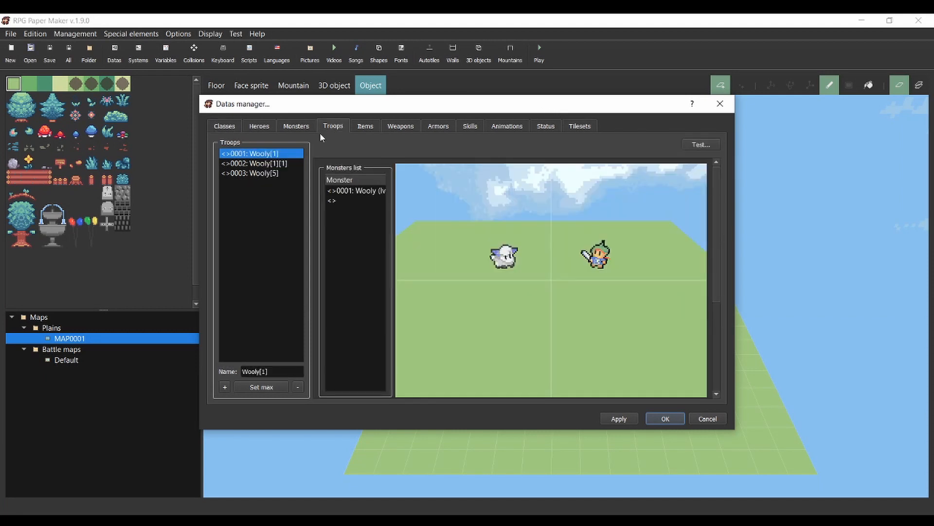